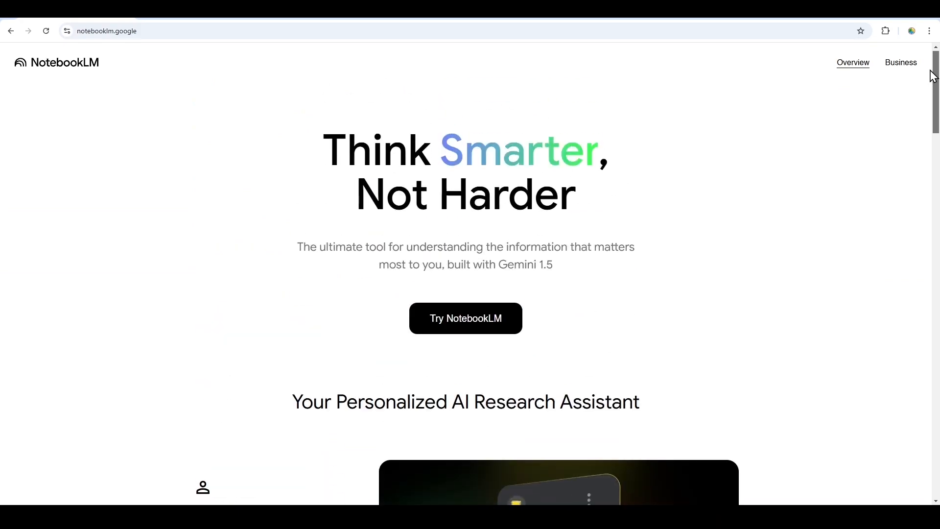
Step: Start NotebookLM, create a new notebook and dismiss its Add sources dialog without adding anything
click(460, 319)
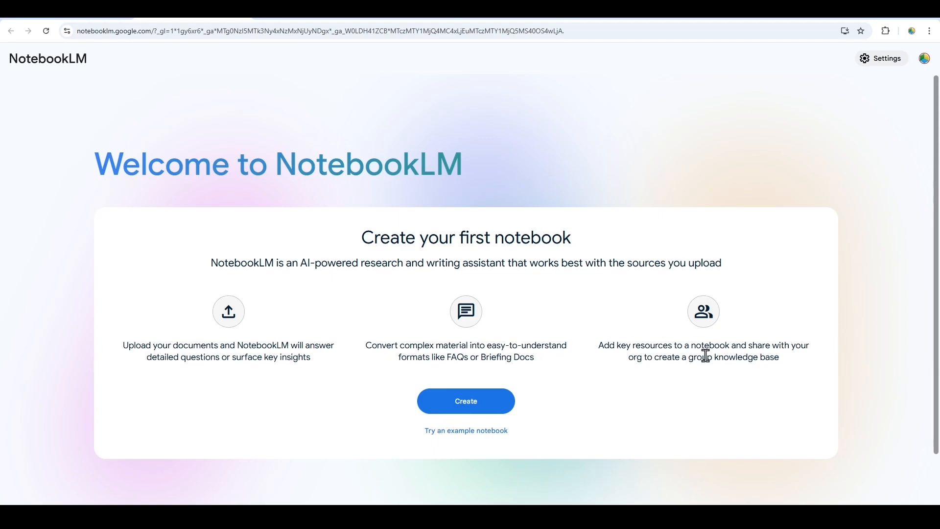
click(481, 406)
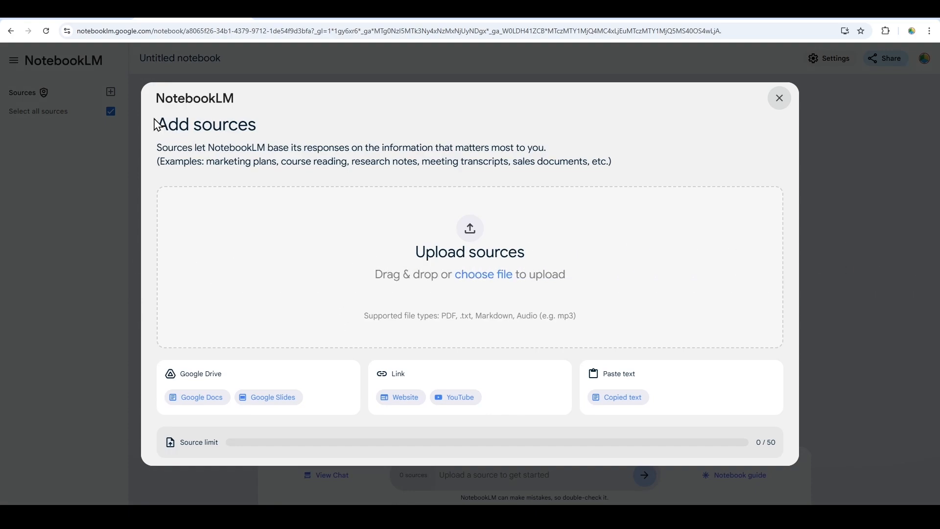
drag(156, 126, 280, 128)
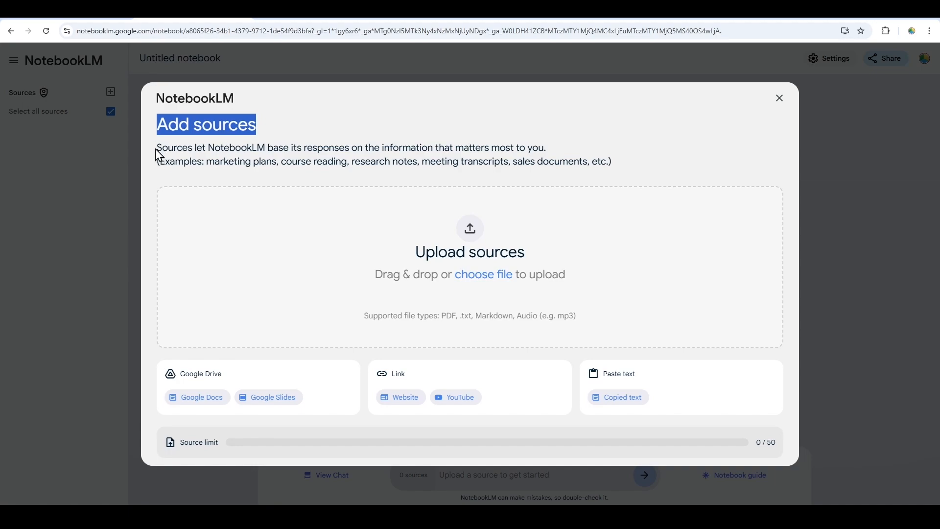
drag(157, 148, 613, 162)
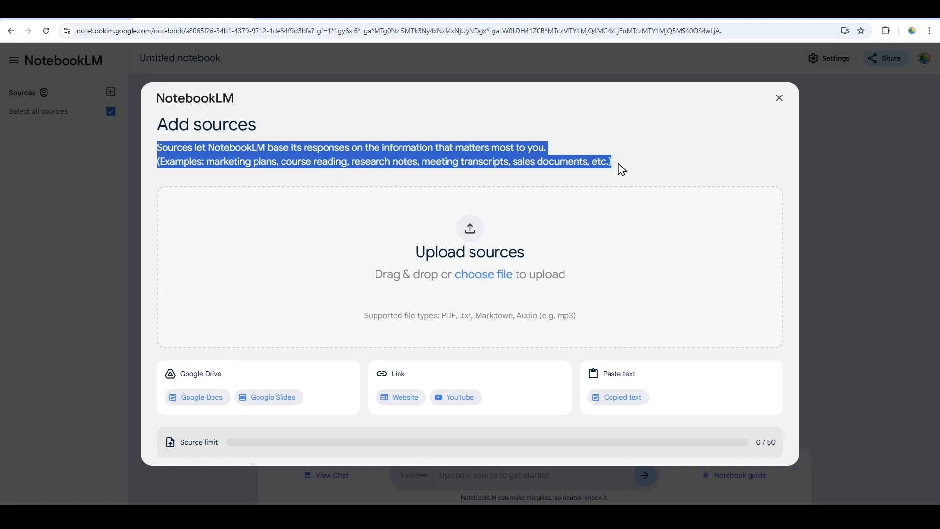
click(621, 168)
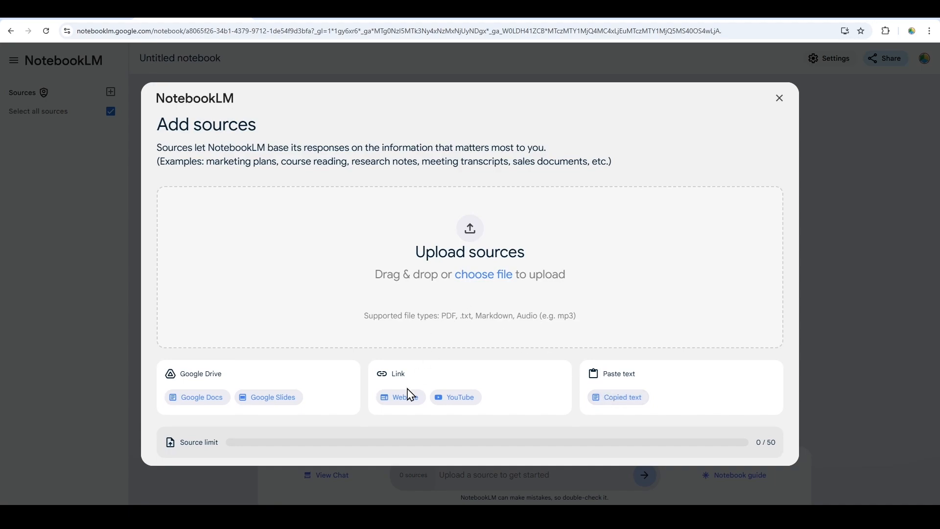
click(778, 98)
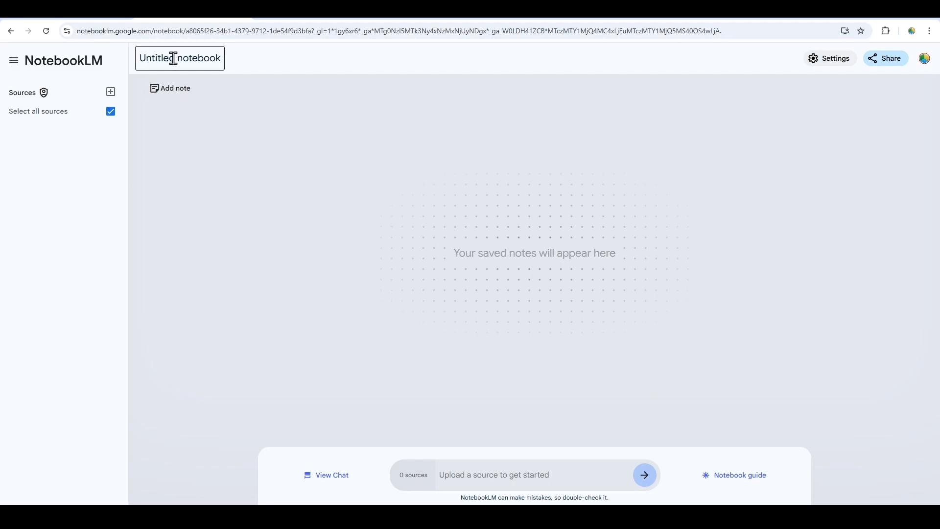
Step: Rename the untitled notebook to "test notebook"
drag(174, 58, 132, 71)
text(test)
click(180, 153)
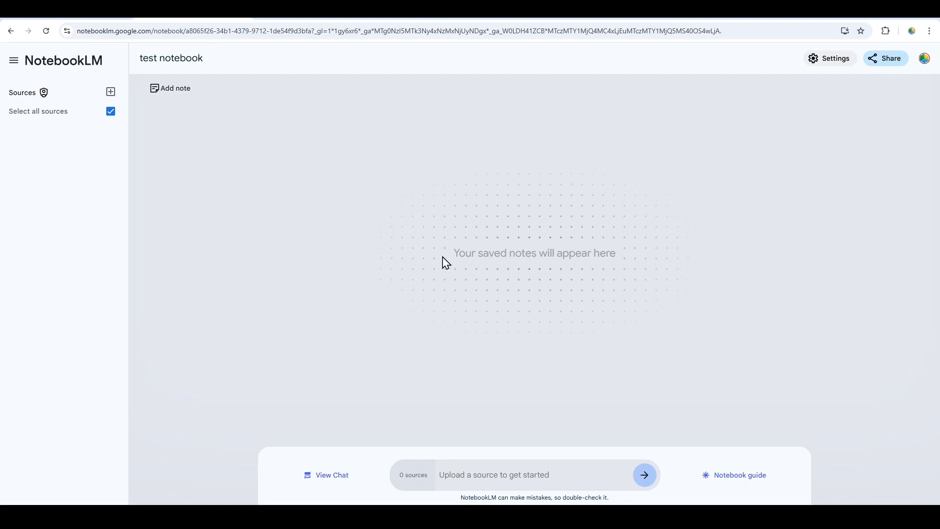
drag(445, 256, 632, 254)
click(644, 253)
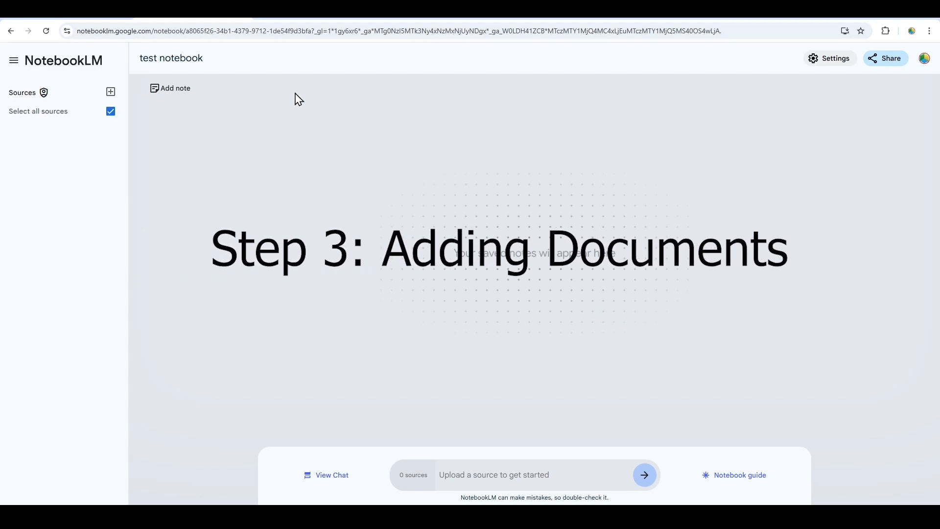
click(112, 94)
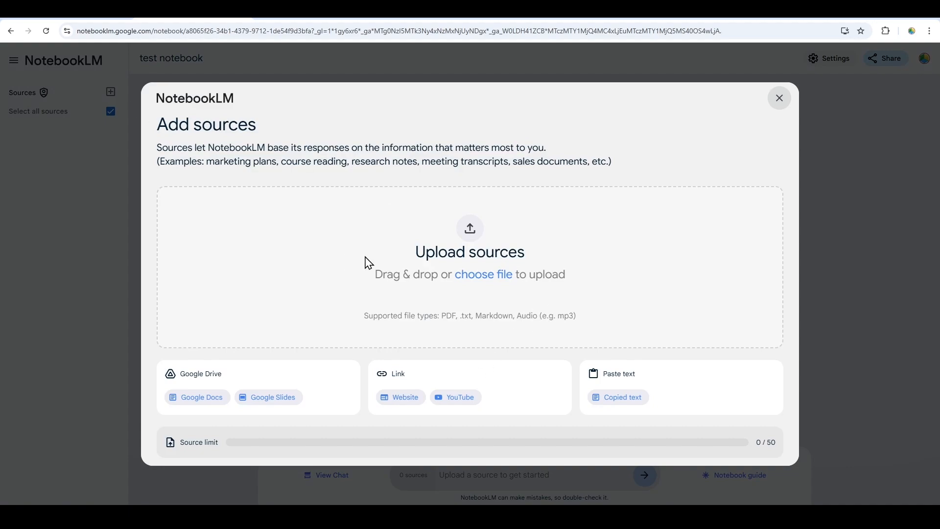
click(402, 398)
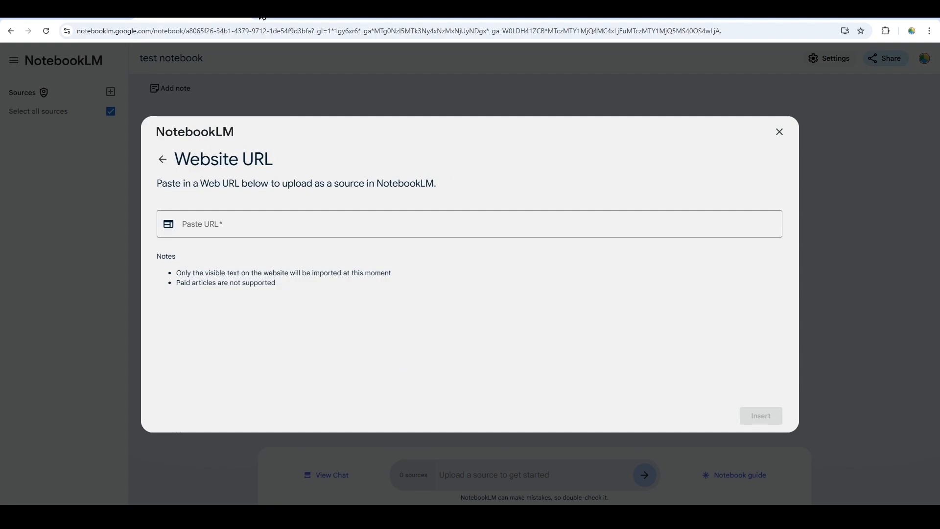
text(https://store.outrightcrm.com/)
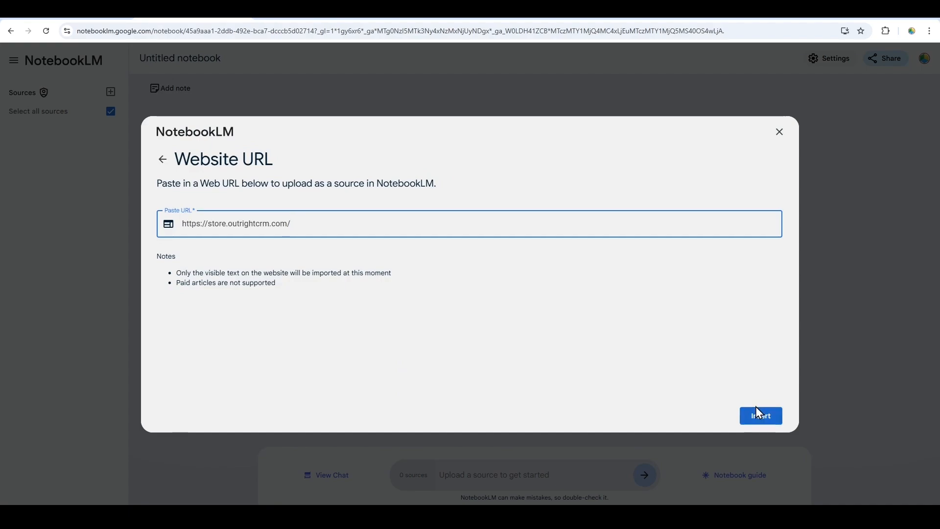
click(757, 419)
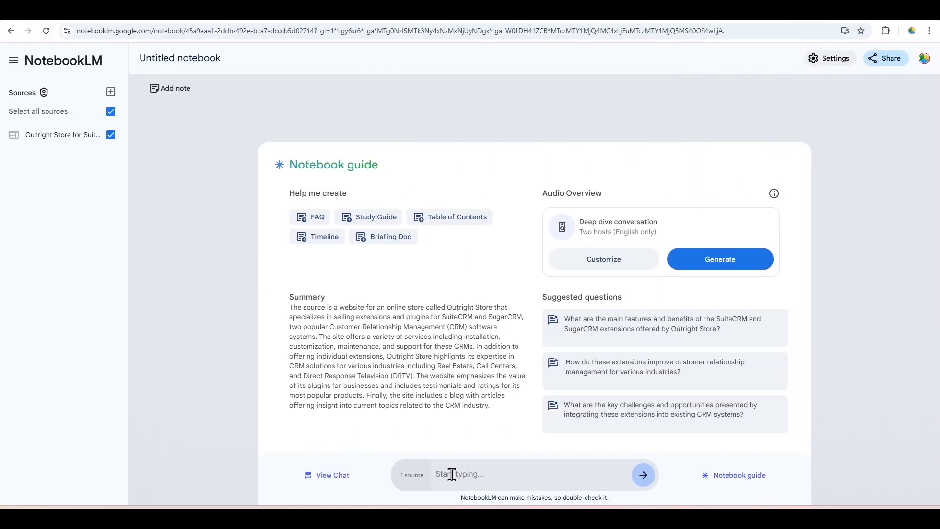
Step: Ask the chat "What is this document about?" and return to the notebook guide
text(What is this document about?)
click(643, 475)
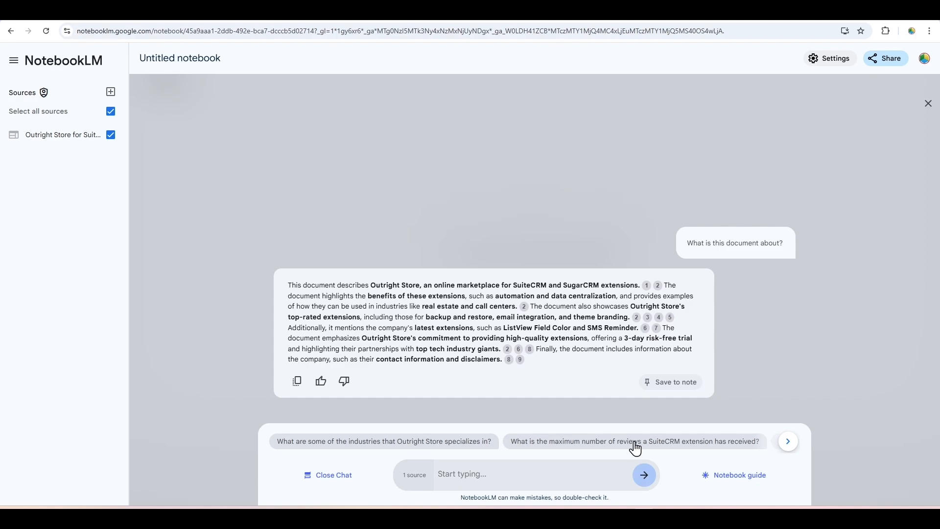
click(728, 476)
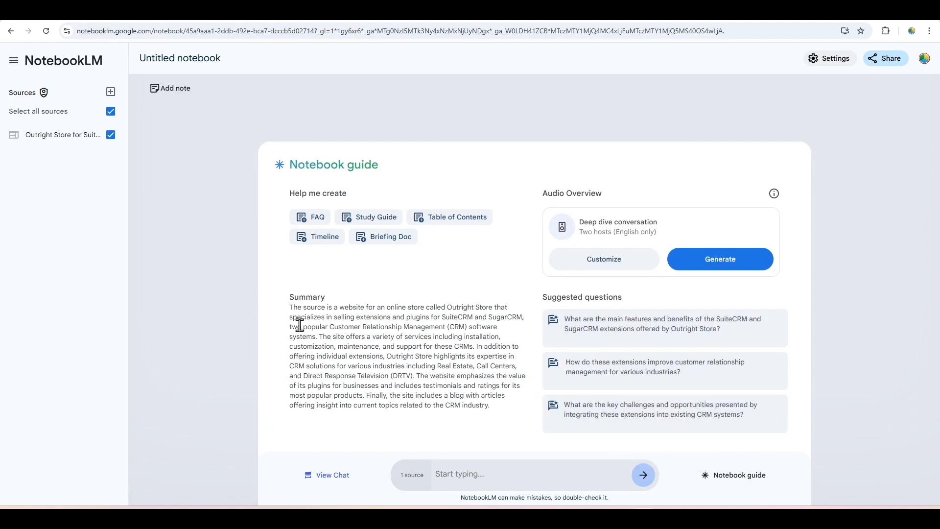
Step: Read the notebook guide's summary and examine the source guide and full text of the Outright Store source
drag(278, 312, 506, 407)
click(507, 418)
click(64, 137)
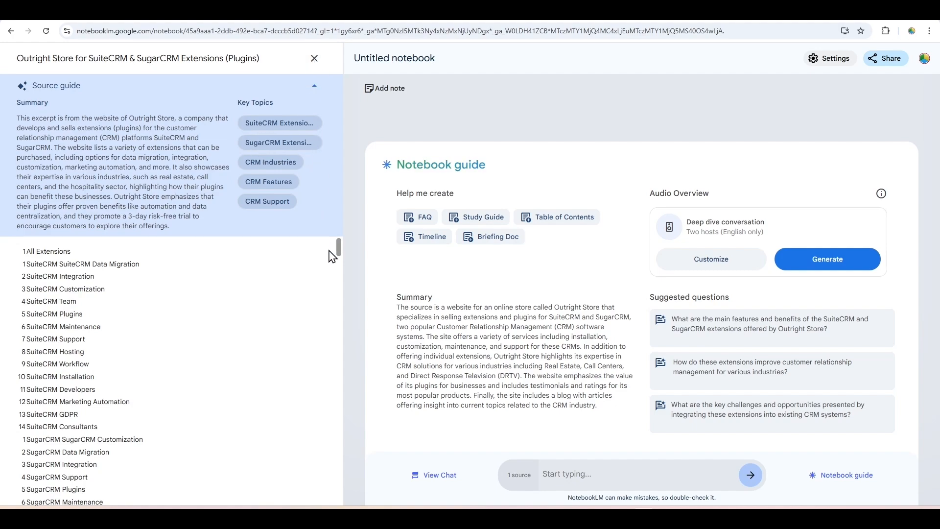
drag(338, 248, 337, 319)
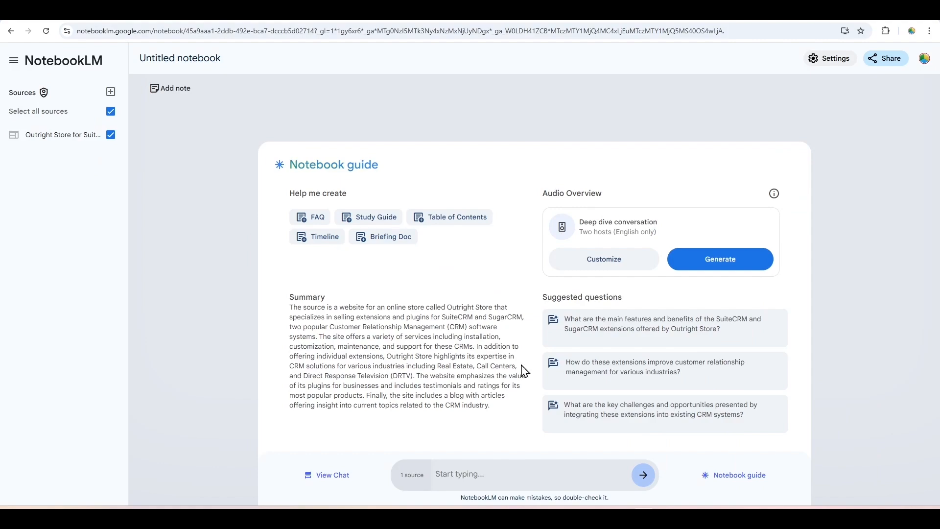
Step: Generate a Briefing Doc from the source and close the notebook guide to reveal the saved note
drag(291, 194, 361, 201)
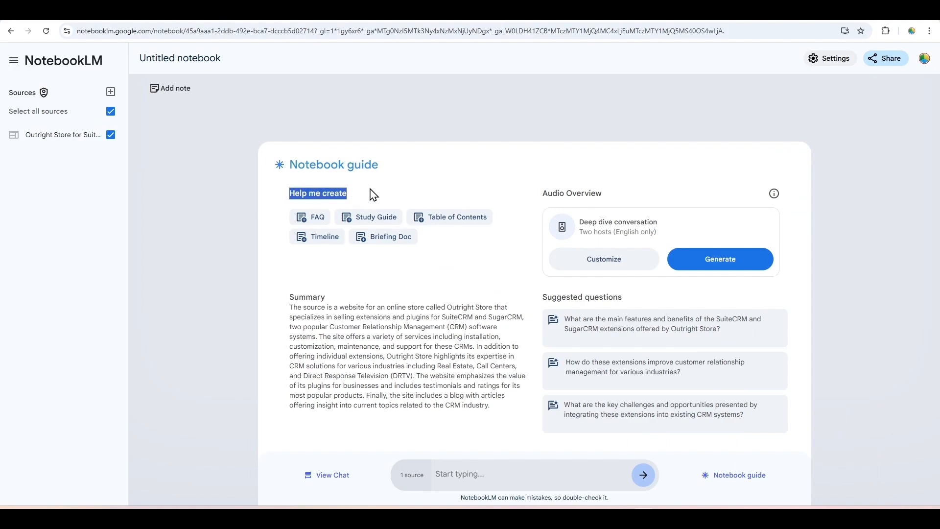
click(372, 195)
click(387, 240)
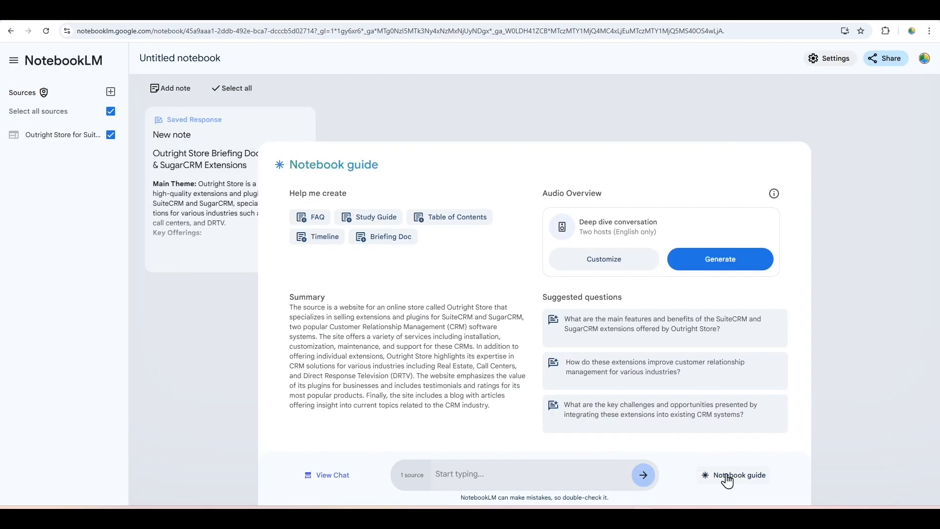
click(726, 476)
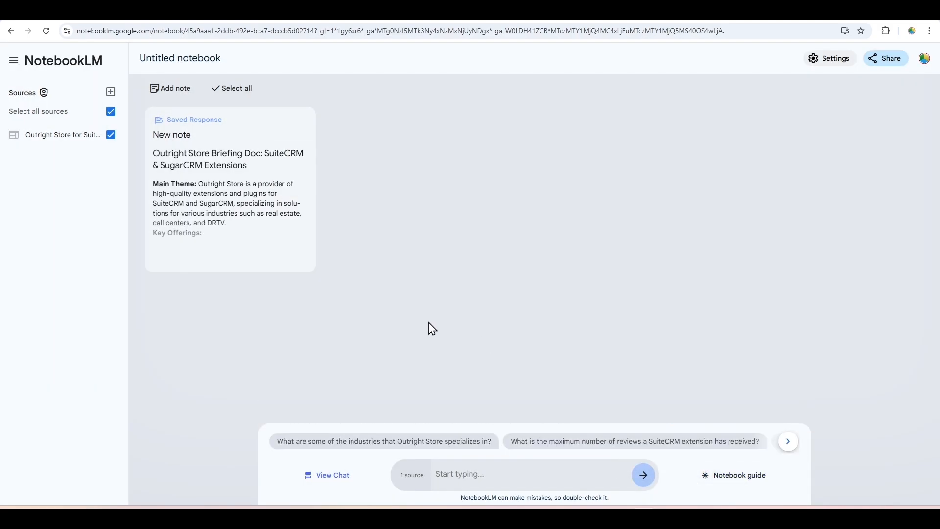
Step: Add a blank written note to the notebook and close it
click(161, 98)
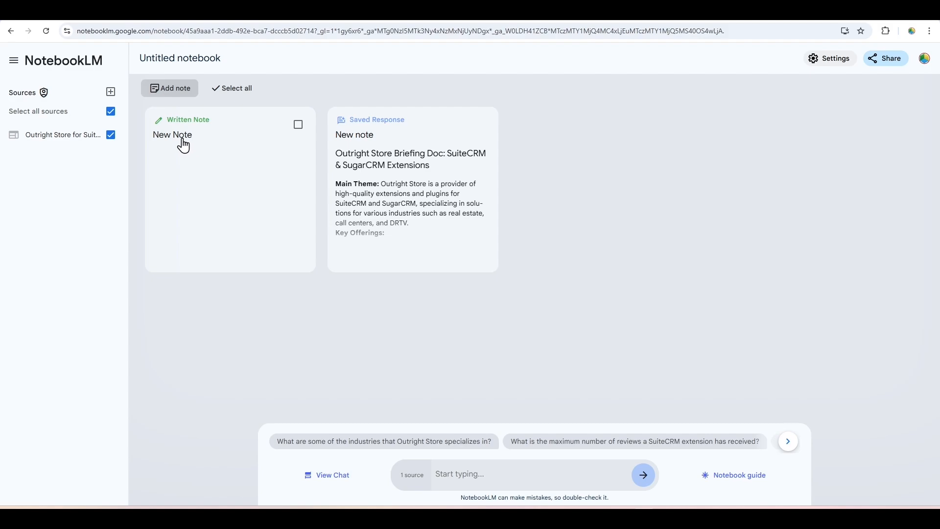
click(258, 188)
click(677, 201)
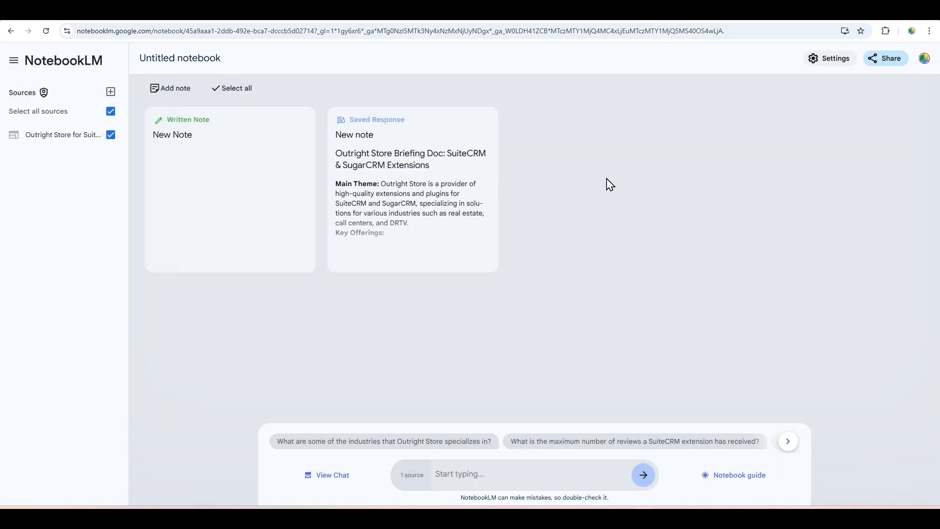
Step: Generate an FAQ from the notebook guide, then open the resulting note to read it and close it
click(734, 475)
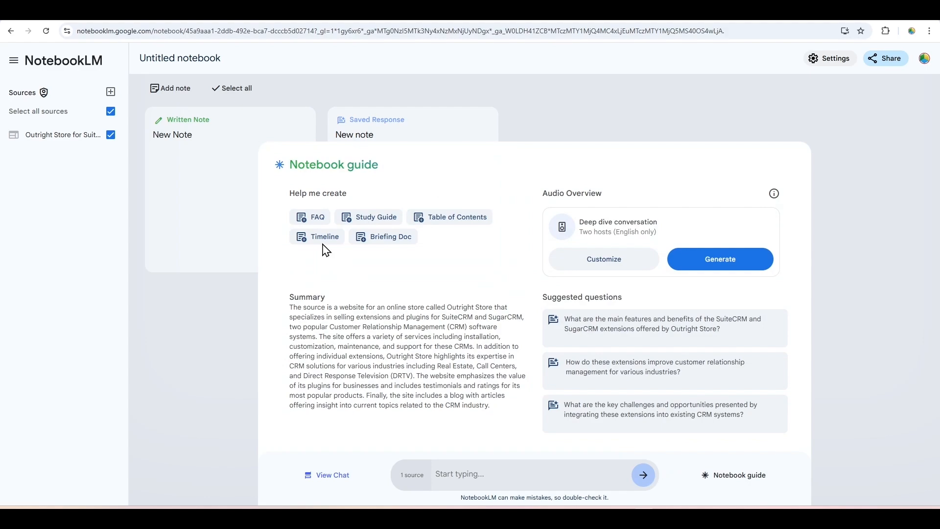
click(311, 218)
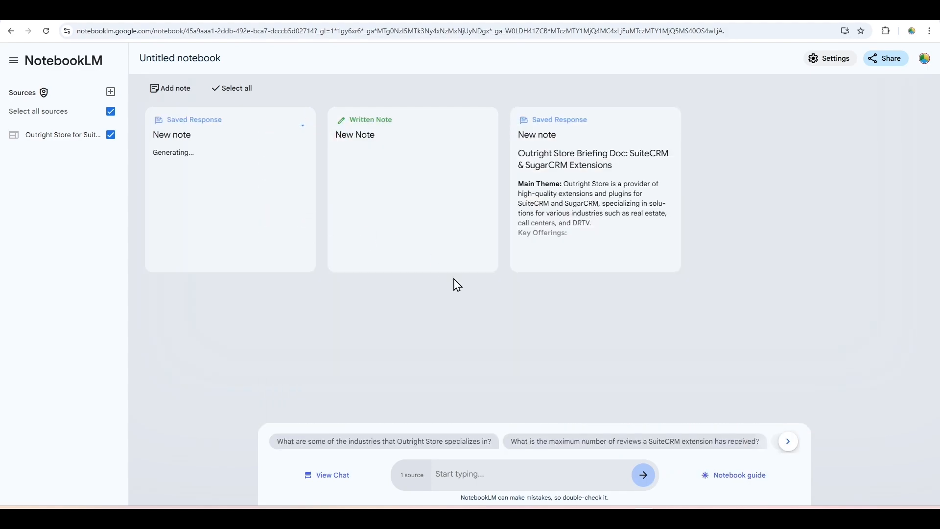
click(301, 246)
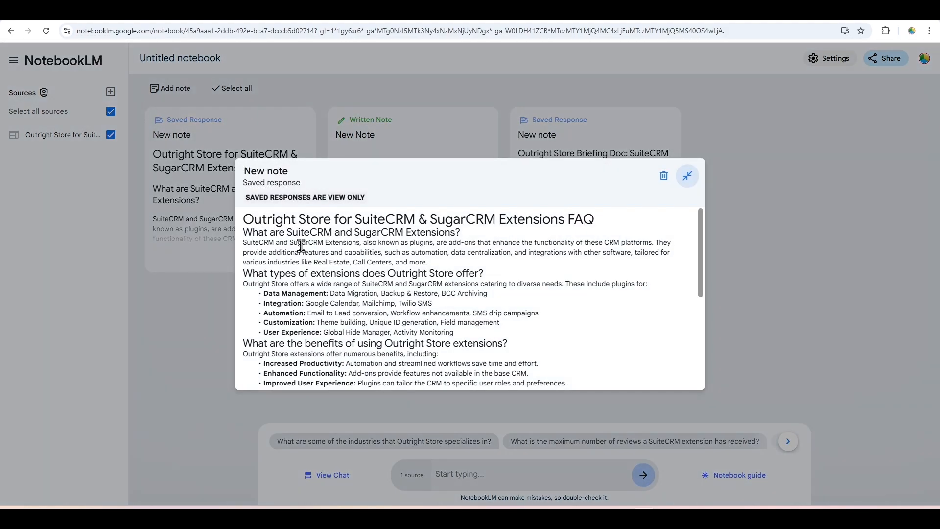
click(741, 244)
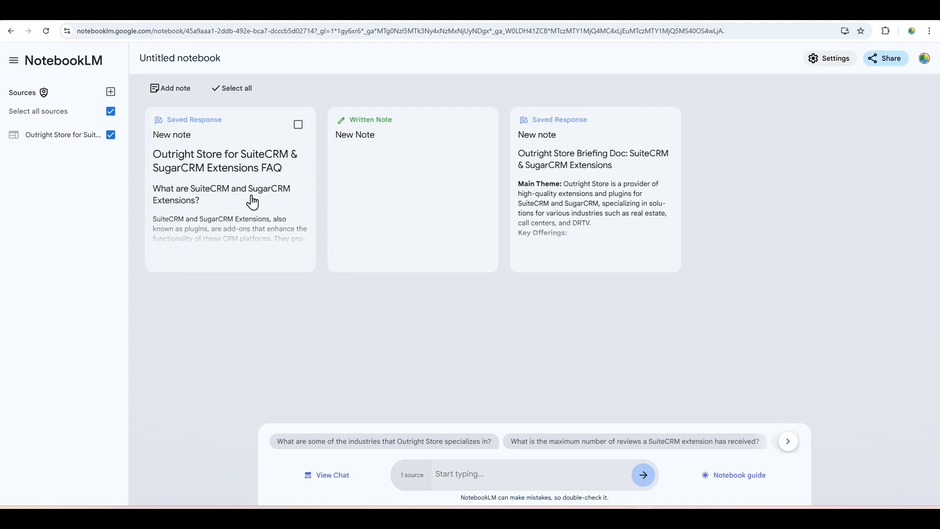
Step: Select the FAQ note and request a Help me understand explanation and a Critique of it
click(296, 126)
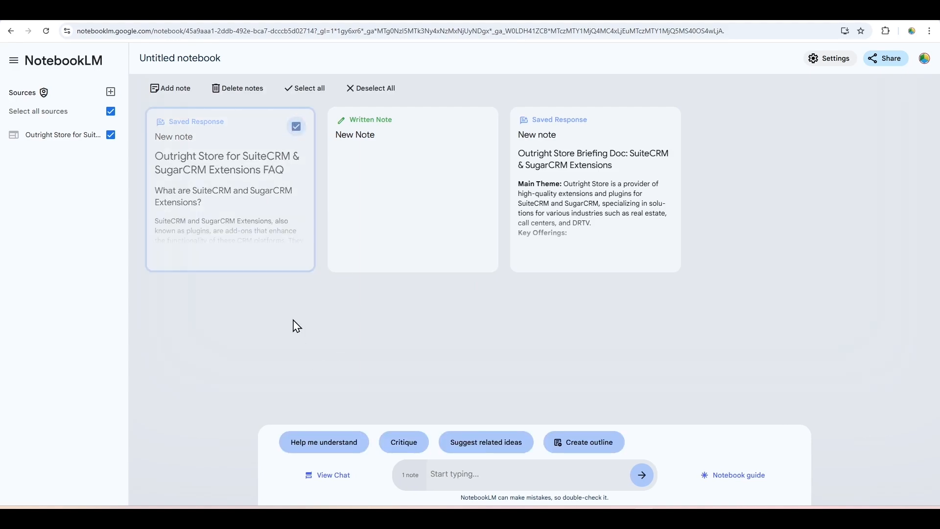
click(341, 449)
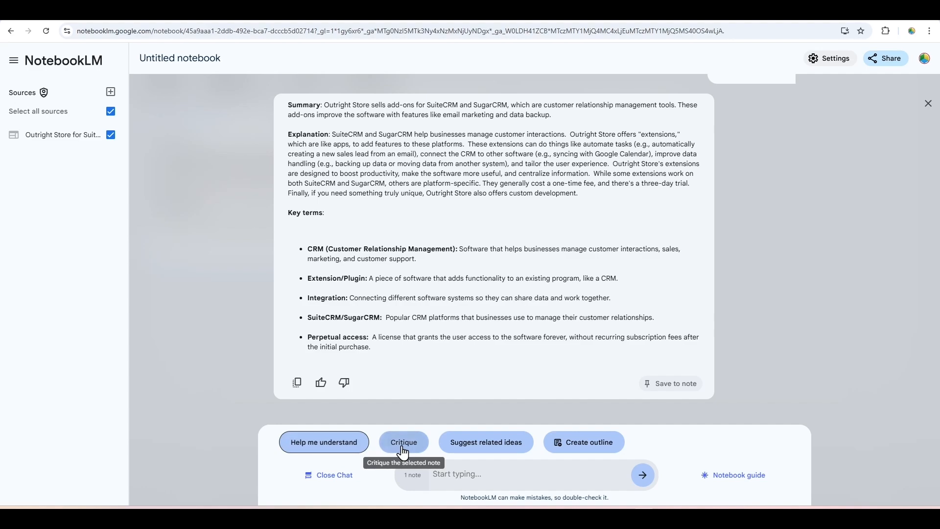
click(403, 451)
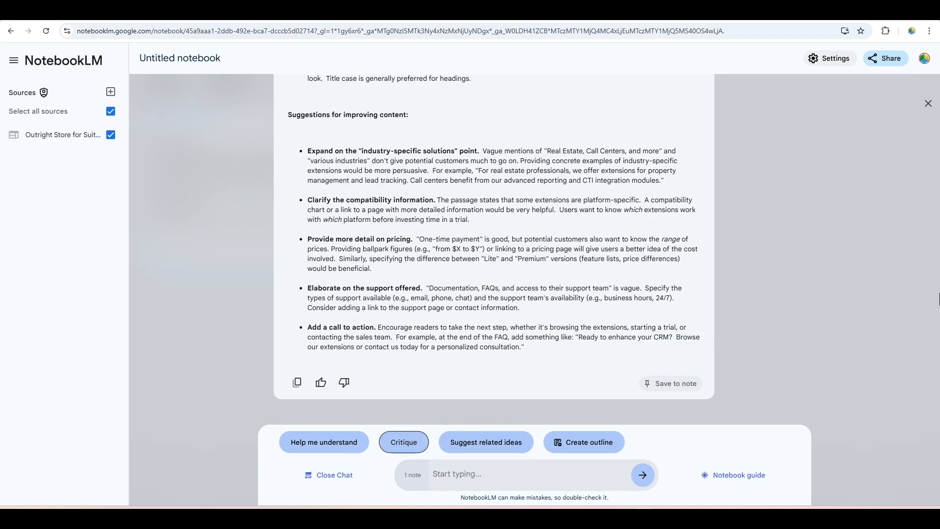
Step: Create a new outline from the selected outline note and request related ideas for it
click(297, 127)
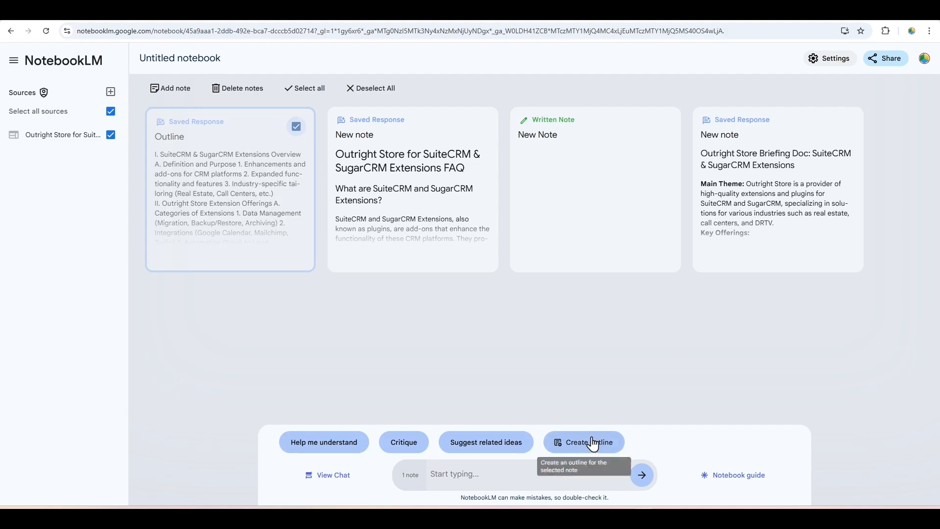
click(593, 444)
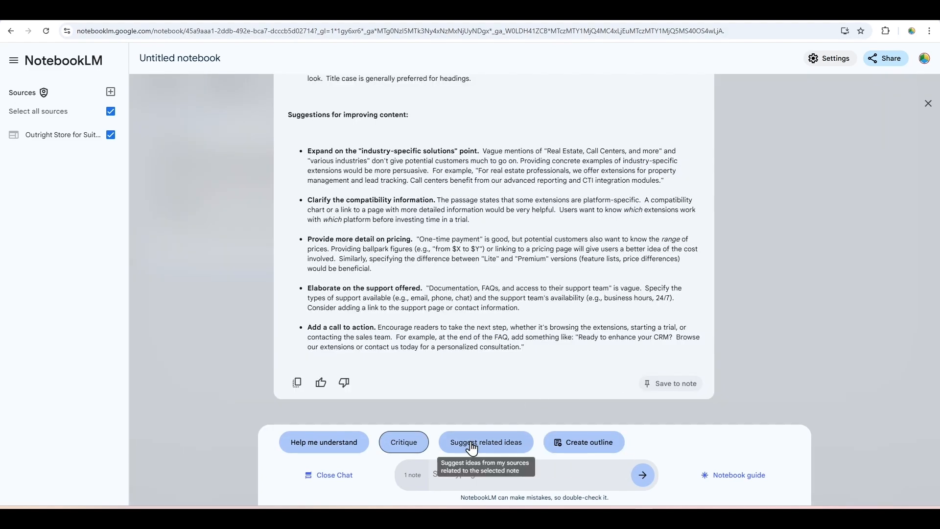
click(472, 446)
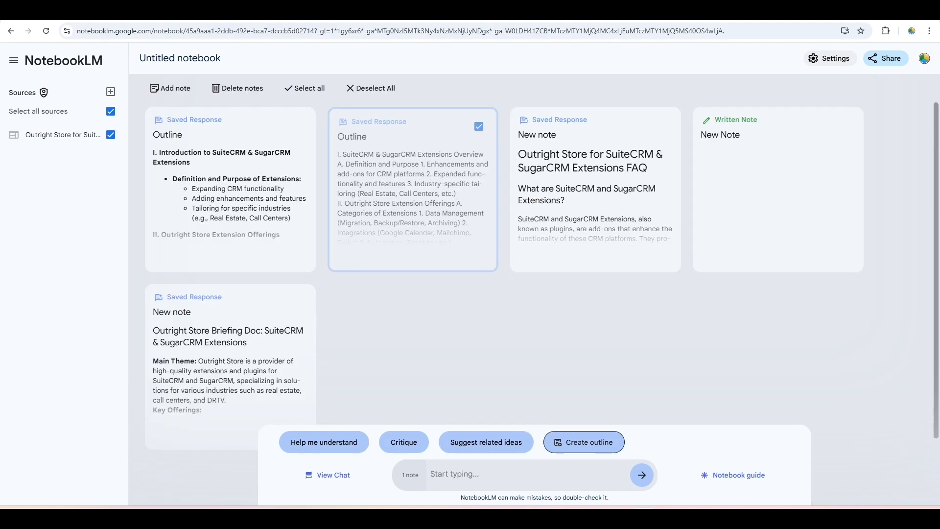
click(297, 89)
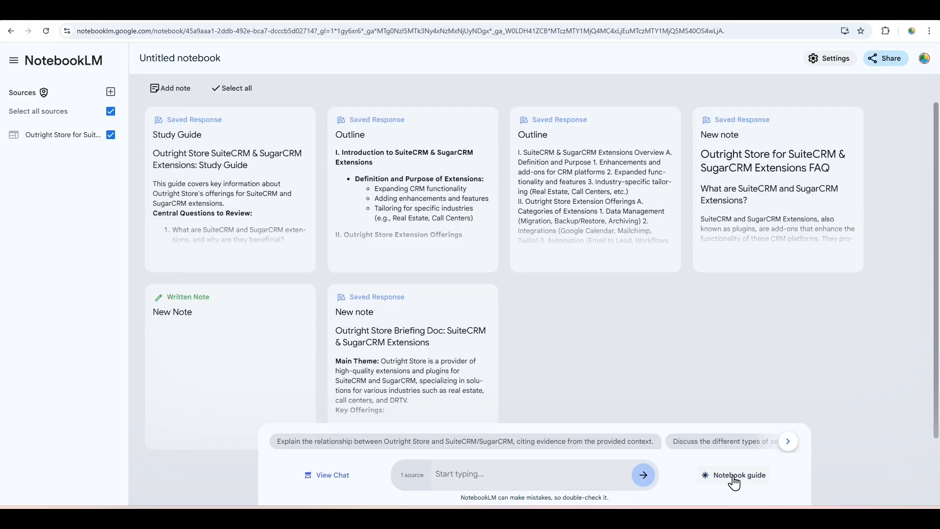
Step: Reopen the notebook guide and read the information about Audio Overviews
click(734, 478)
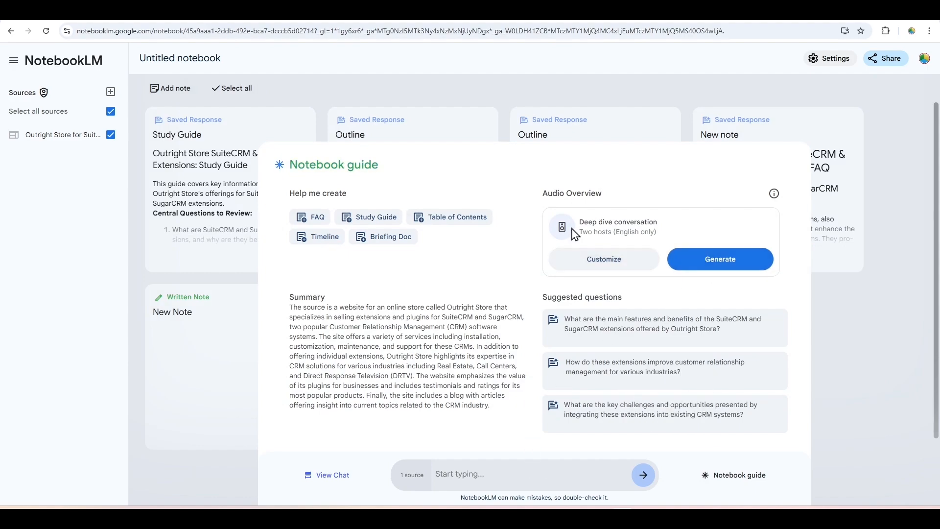
click(773, 193)
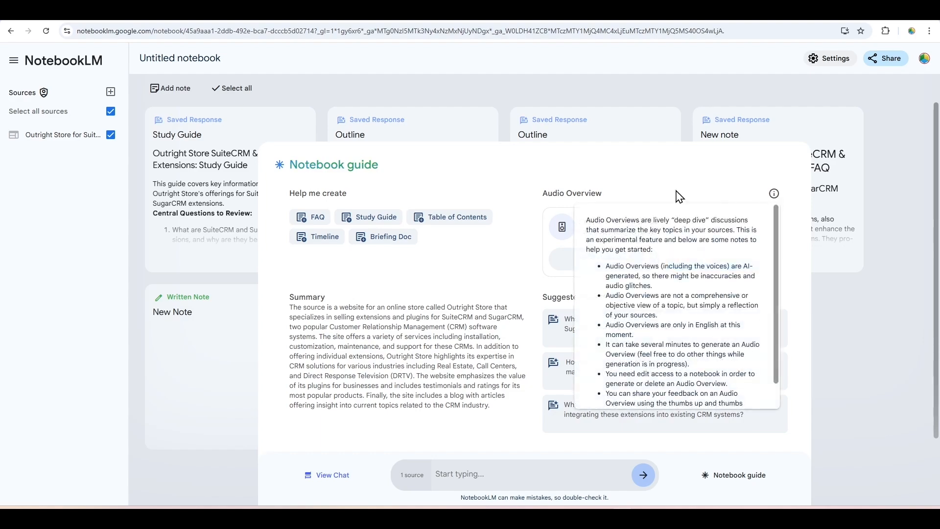
click(545, 190)
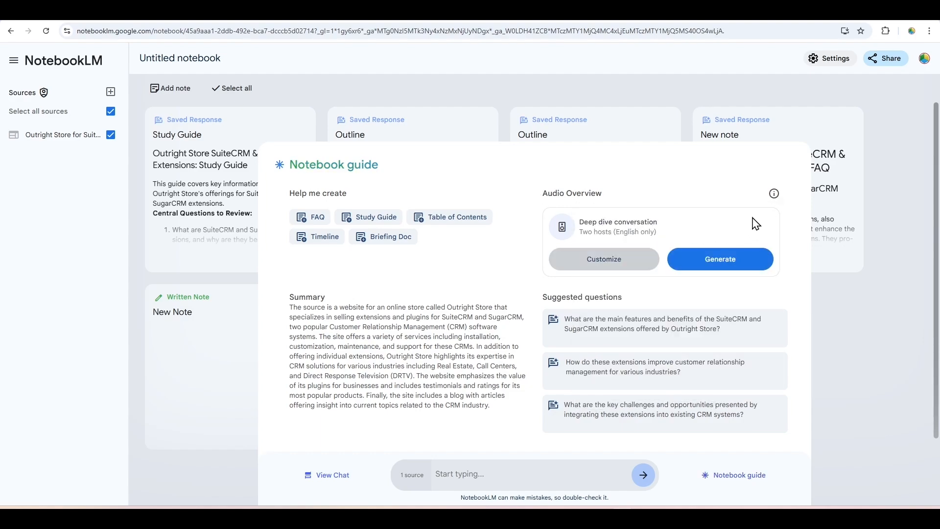
Step: Generate the deep dive conversation Audio Overview, play the first few seconds of it and pause playback
click(720, 262)
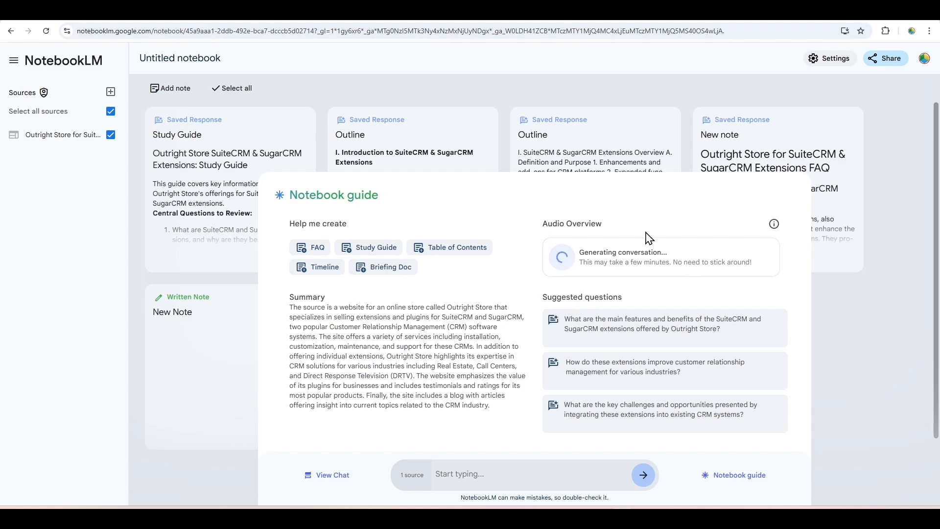
click(561, 257)
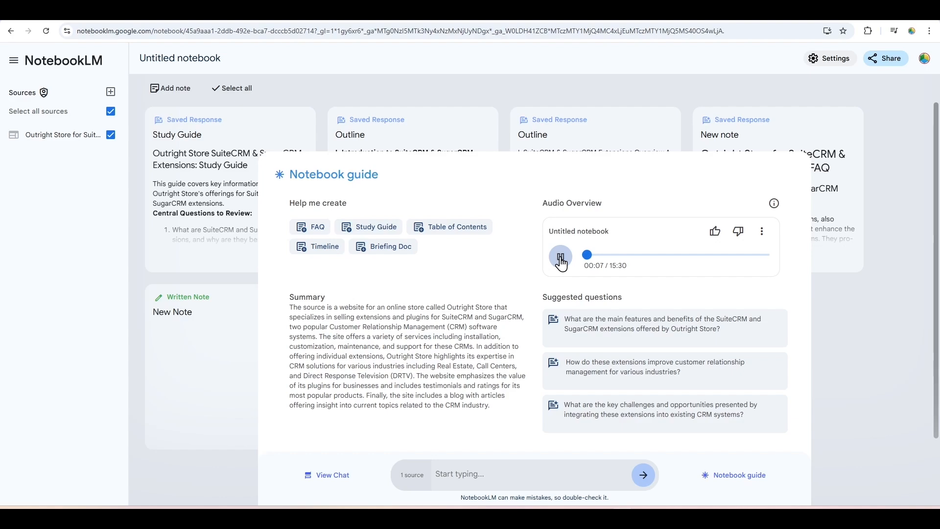
click(560, 257)
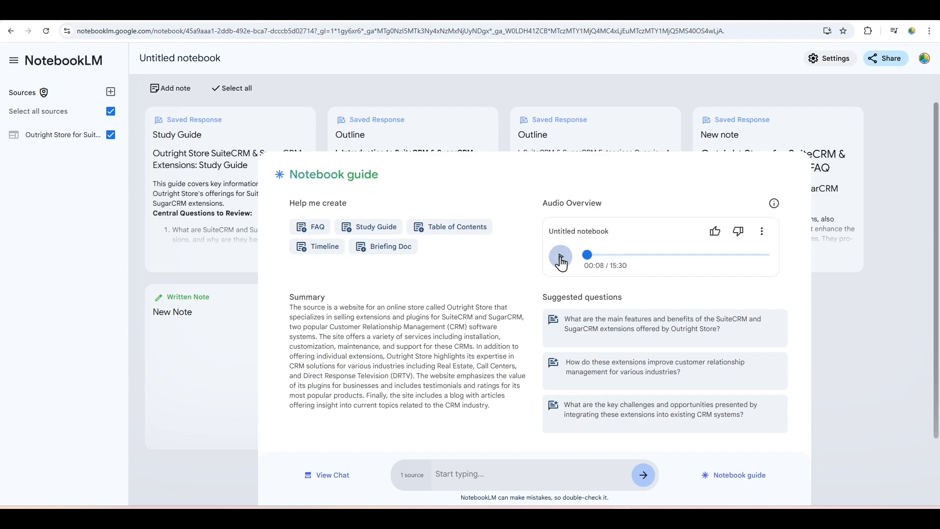
Step: Look at the available playback speeds for the generated audio overview, leave the speed as is and download the audio
click(762, 233)
mouse_move(783, 261)
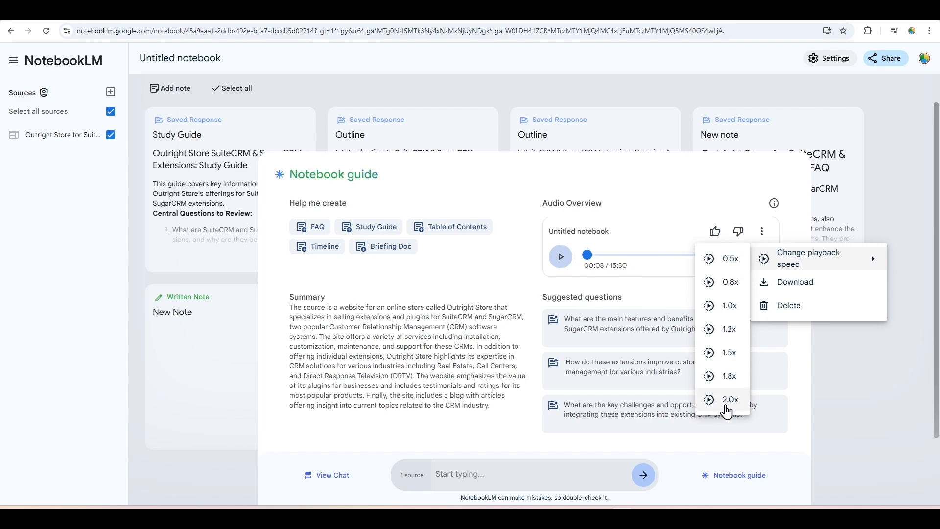
click(792, 284)
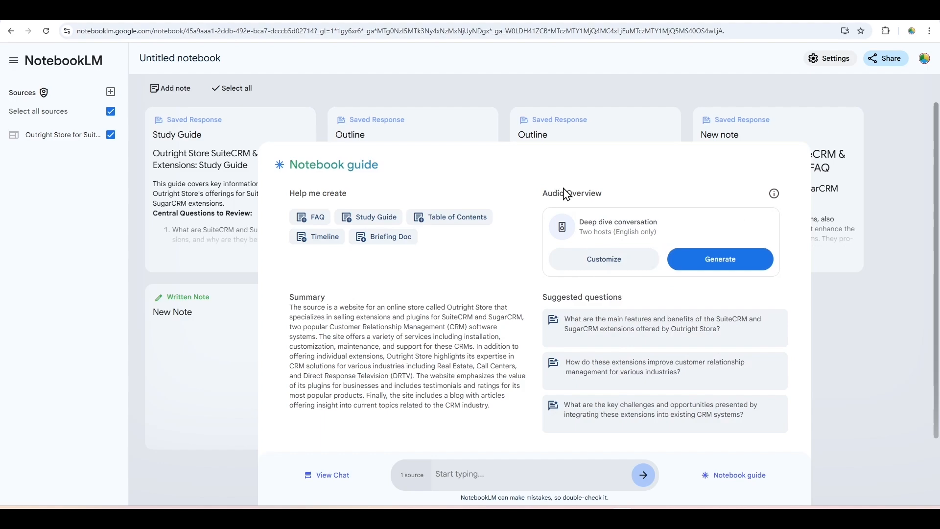
Step: Open the Audio Overview customization to read what the AI hosts can focus on, and close it without entering instructions
drag(543, 193, 622, 189)
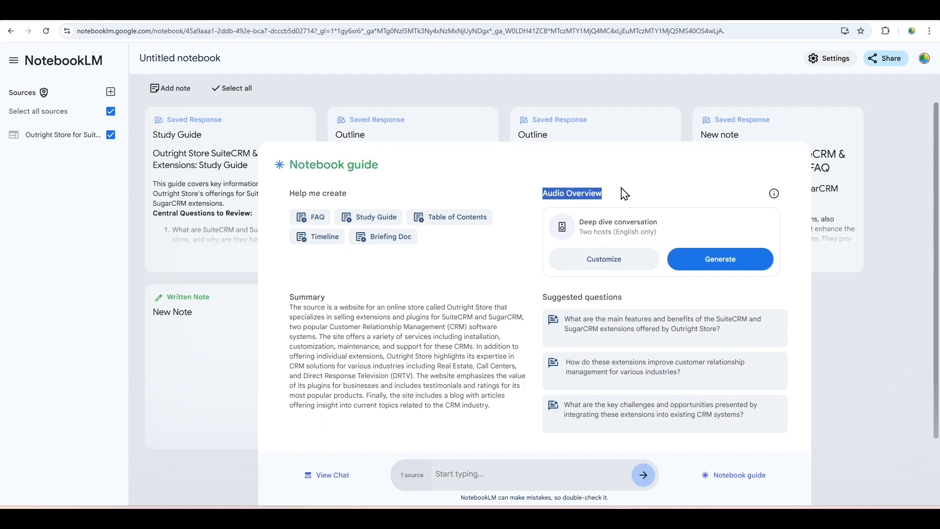
click(590, 214)
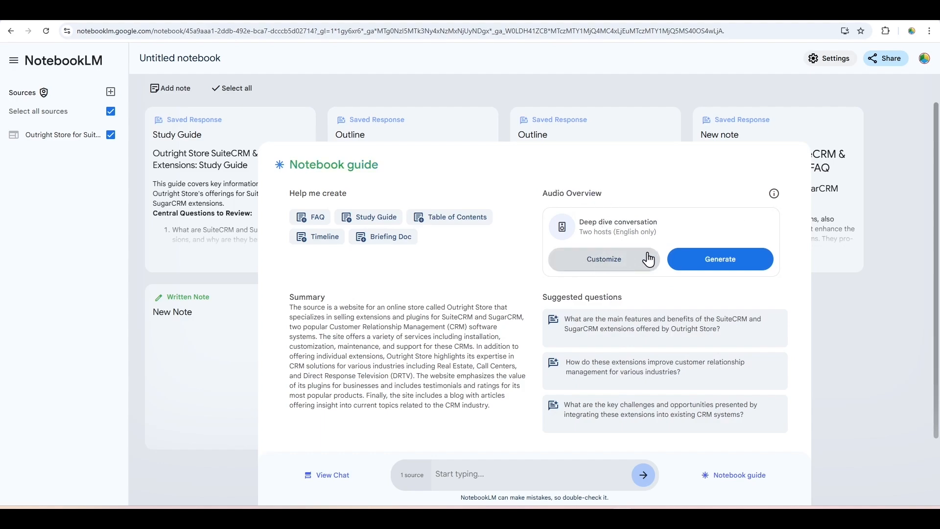
click(624, 265)
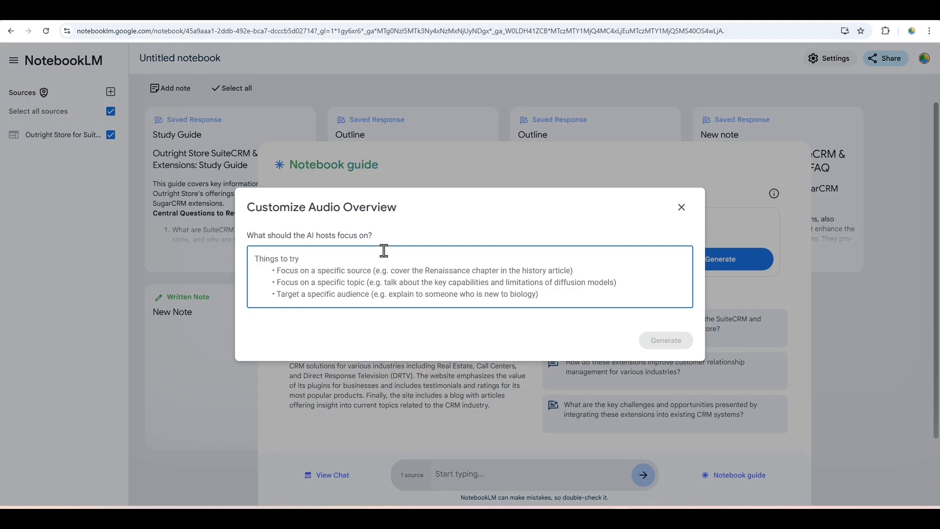
click(681, 208)
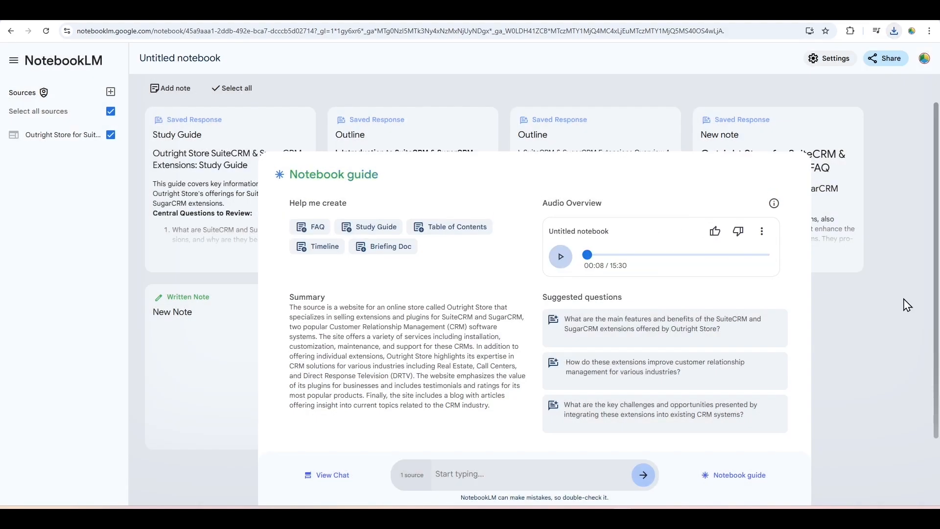